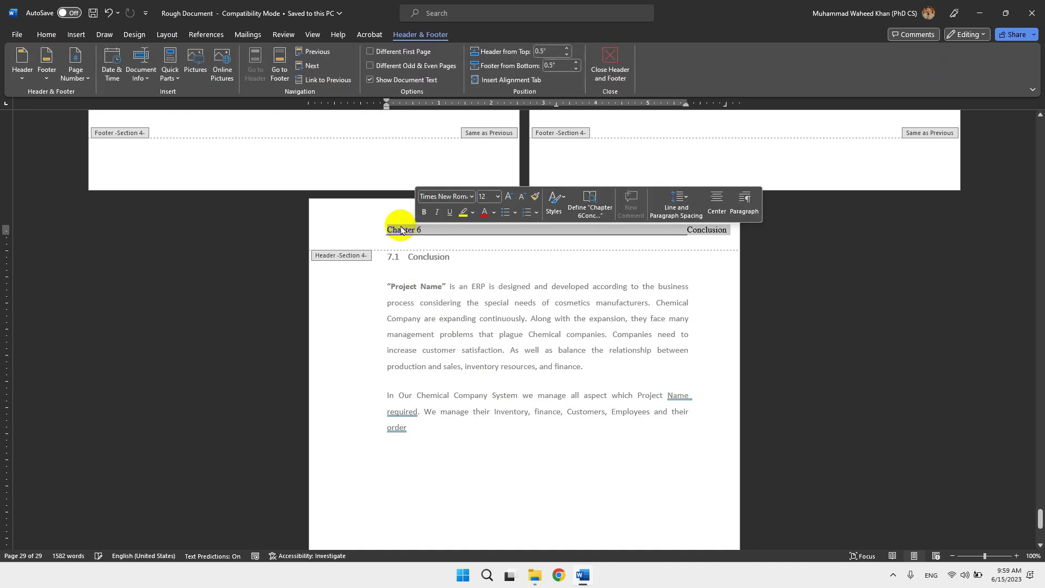
Delete the "Chapter 6 Conclusion" header text from section 4 and the "Chapter 4 Implementation" header text from section 3.
key(ctrl+a)
key(Delete)
scroll(487, 267, up, 15)
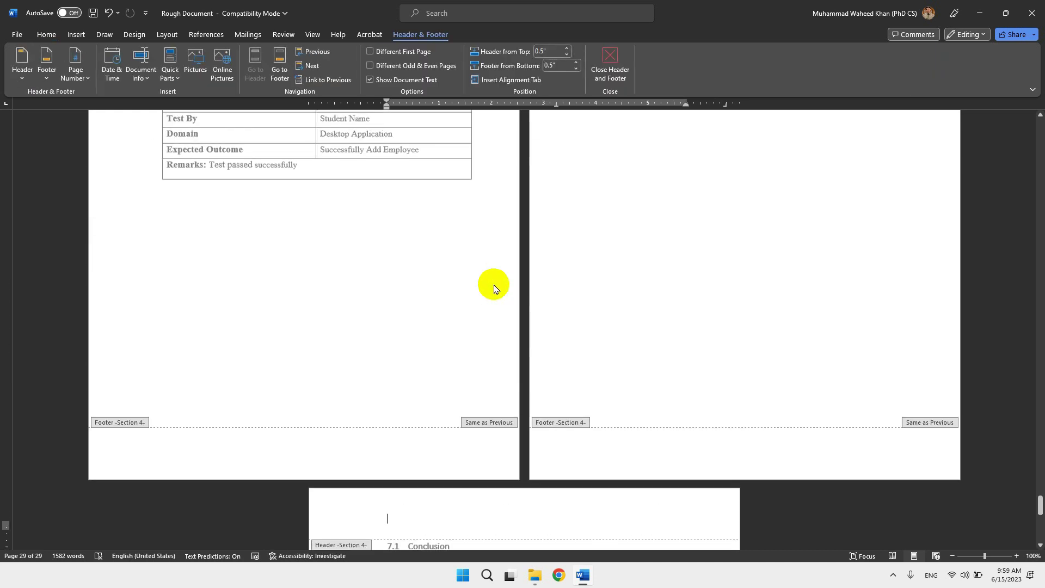
scroll(420, 355, up, 3)
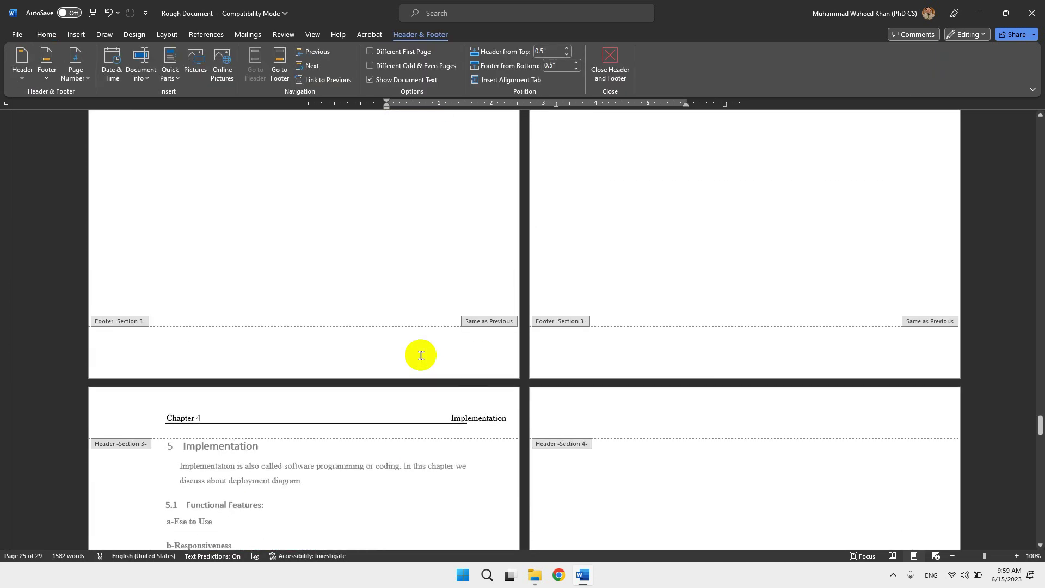
drag(166, 426, 362, 445)
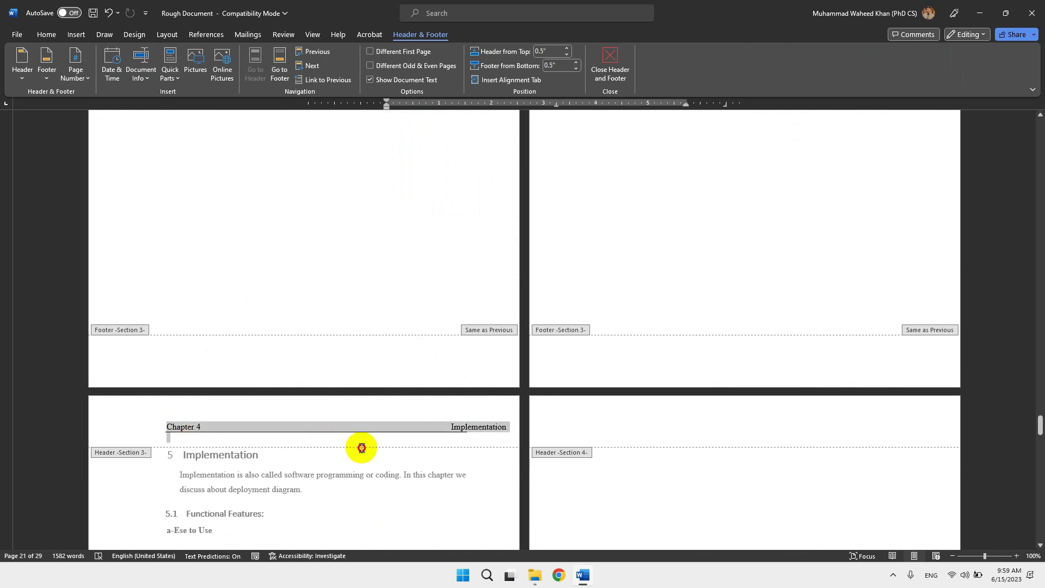
key(Delete)
Set the header's distance from the top of the page to 0".
scroll(417, 446, up, 2)
scroll(417, 446, up, 20)
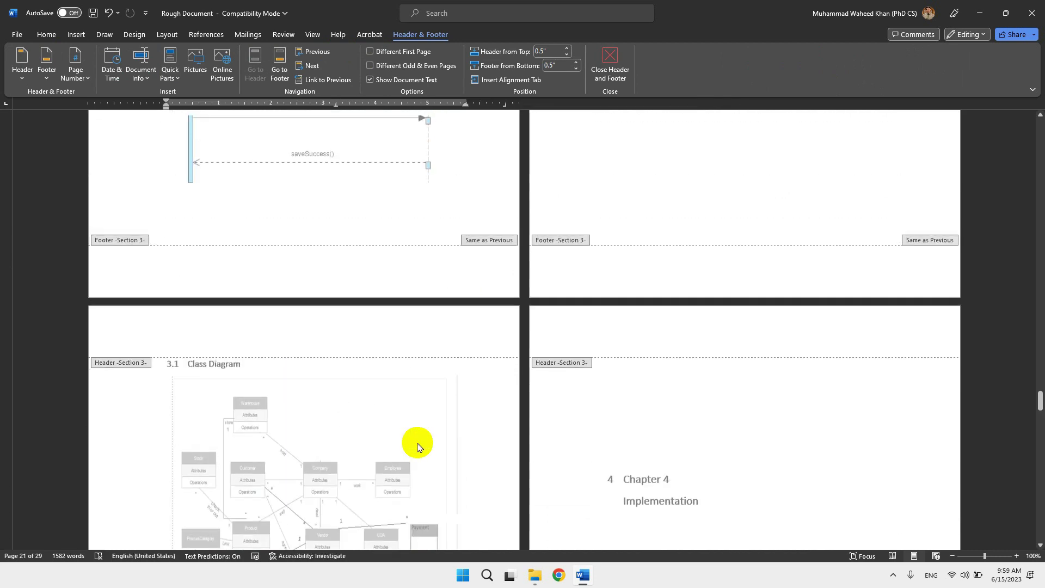
scroll(418, 447, up, 10)
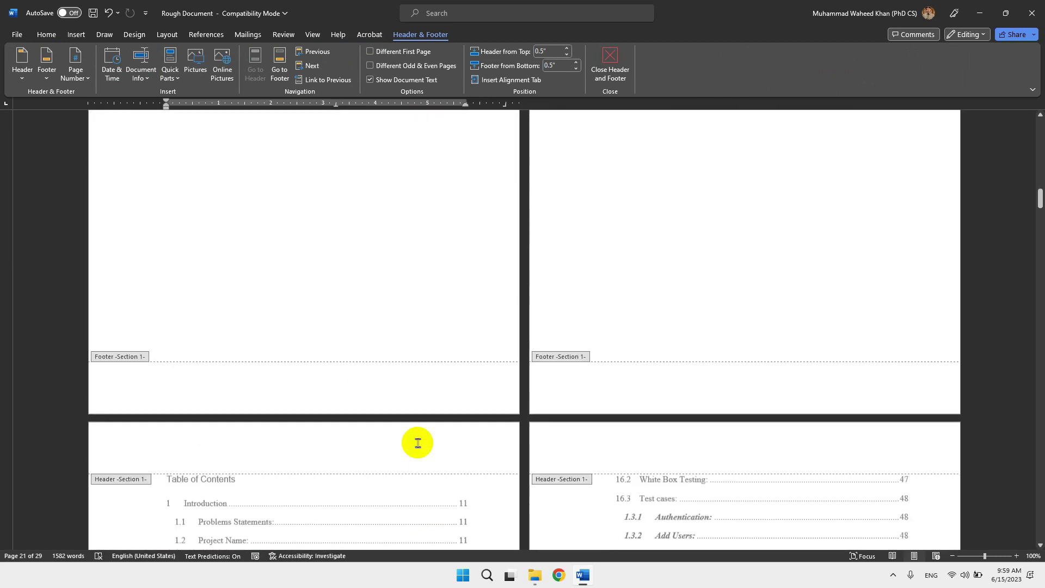
scroll(418, 446, up, 10)
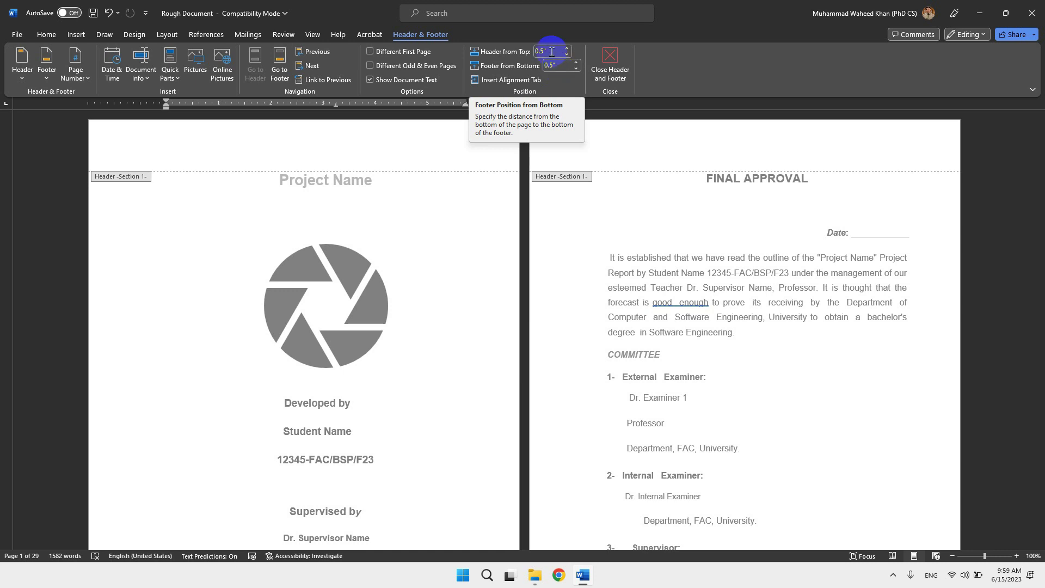
click(568, 55)
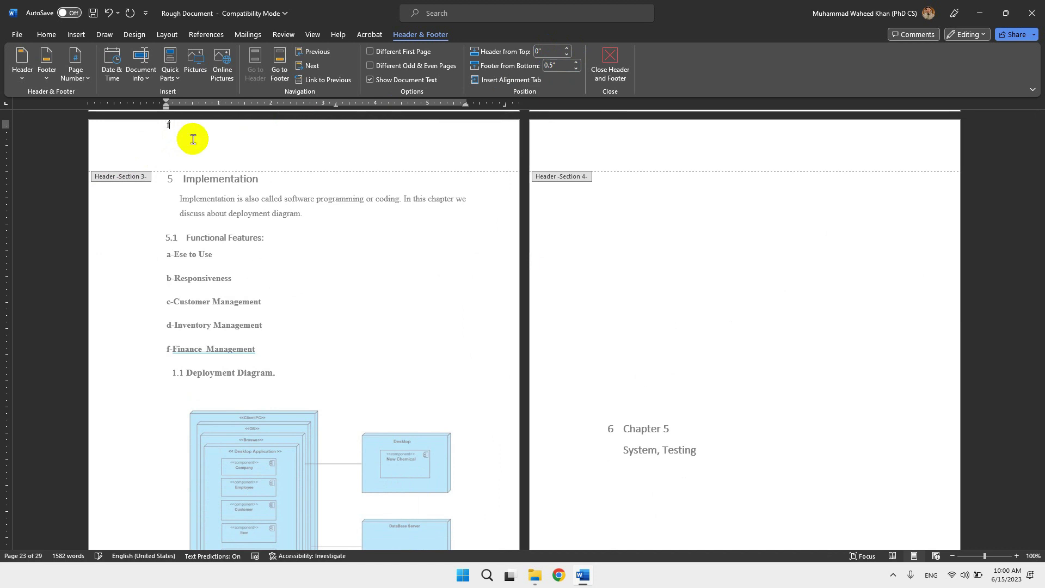
Set the header's distance from the top to 0.5" and return to editing the document body.
click(528, 52)
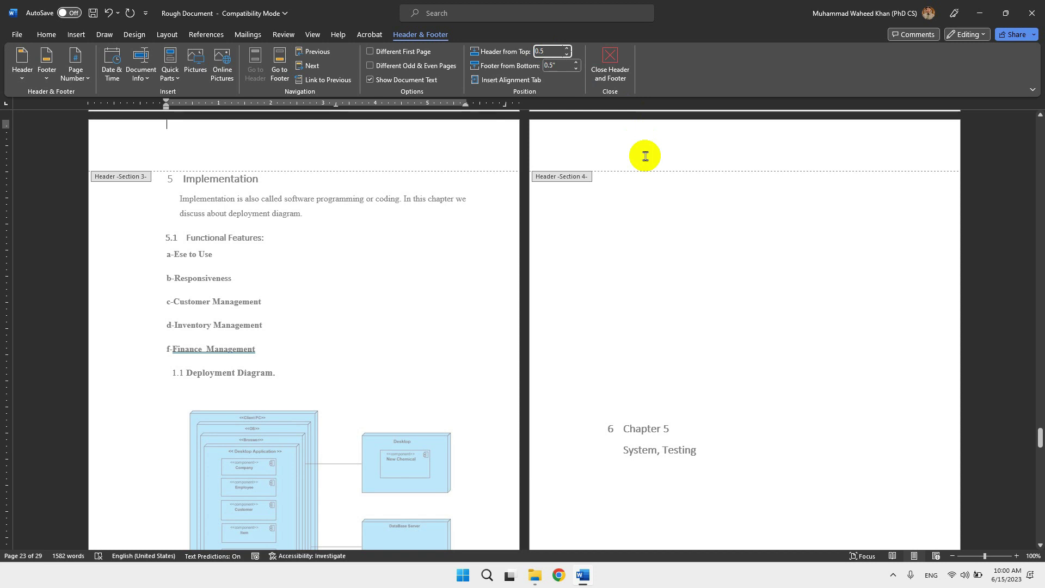
key(Return)
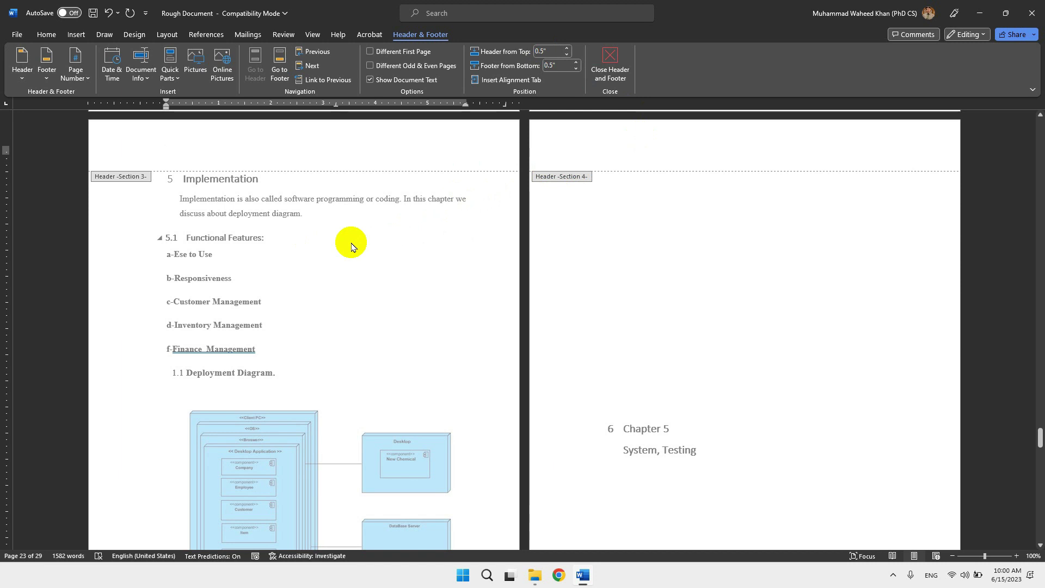
double_click(371, 243)
Update the entire table of contents, including its heading entries and page numbers.
scroll(371, 242, up, 5)
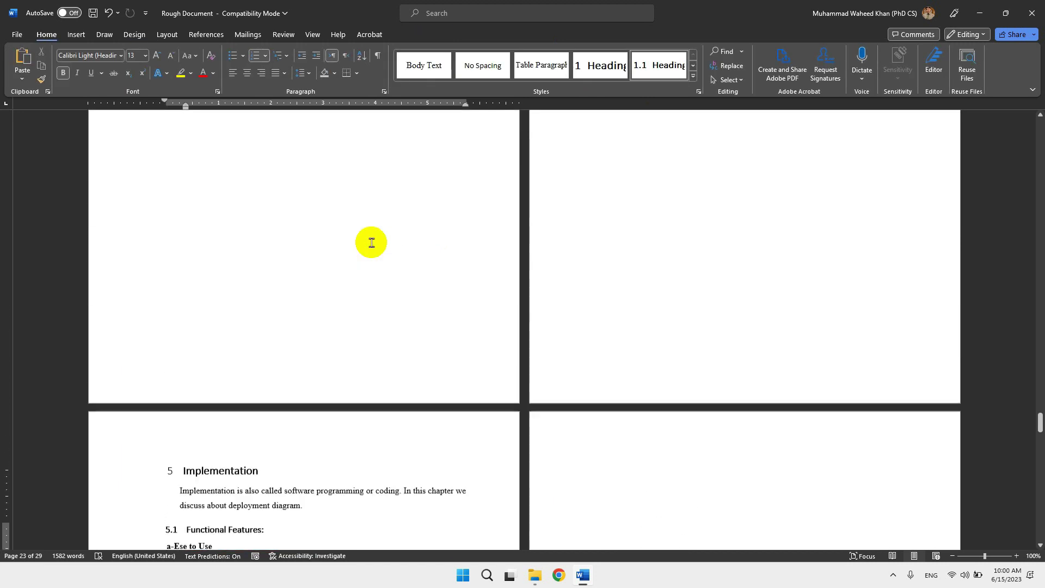
scroll(371, 242, up, 20)
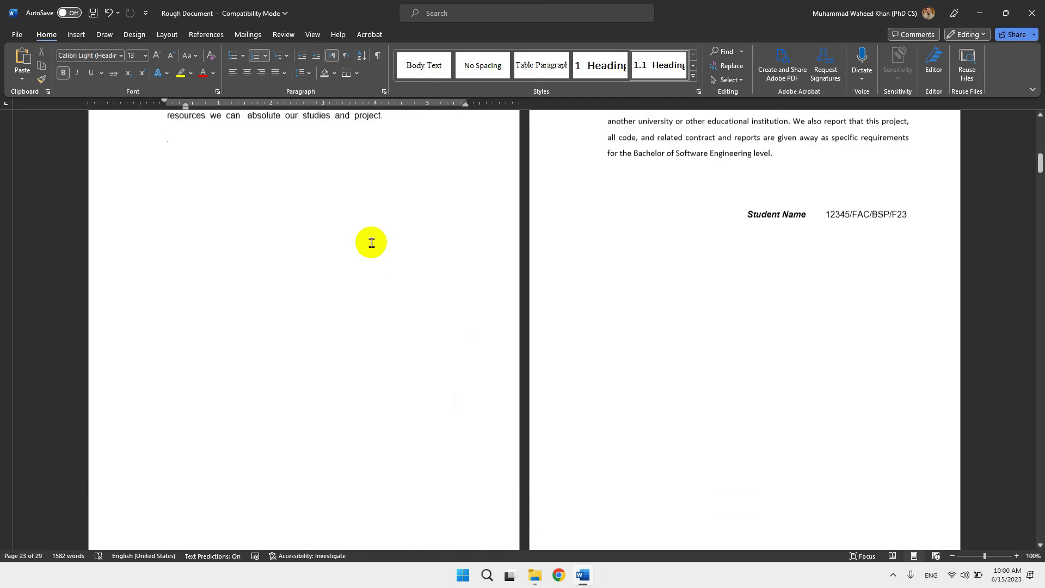
scroll(371, 242, down, 8)
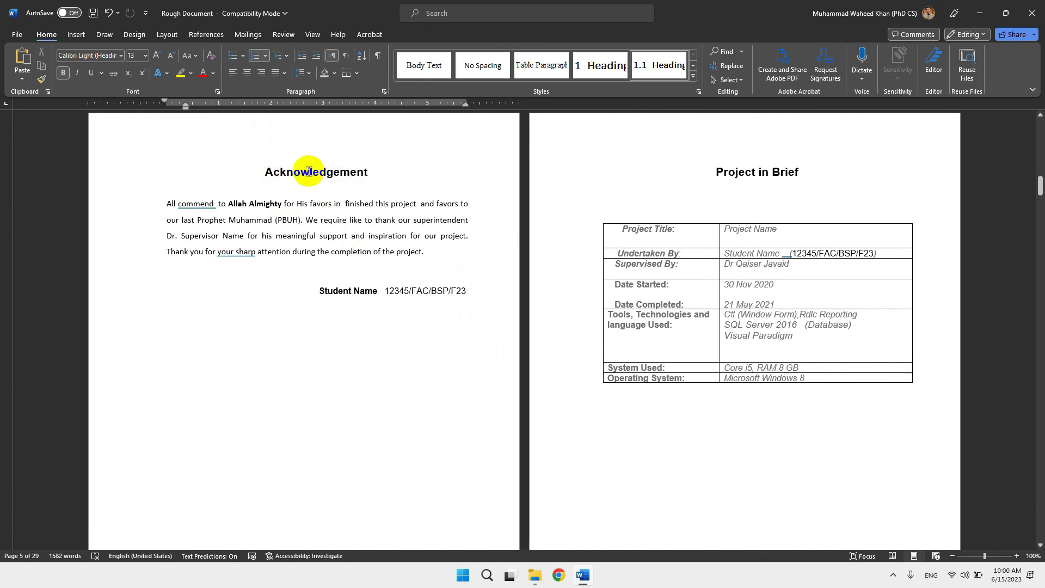
scroll(320, 315, down, 9)
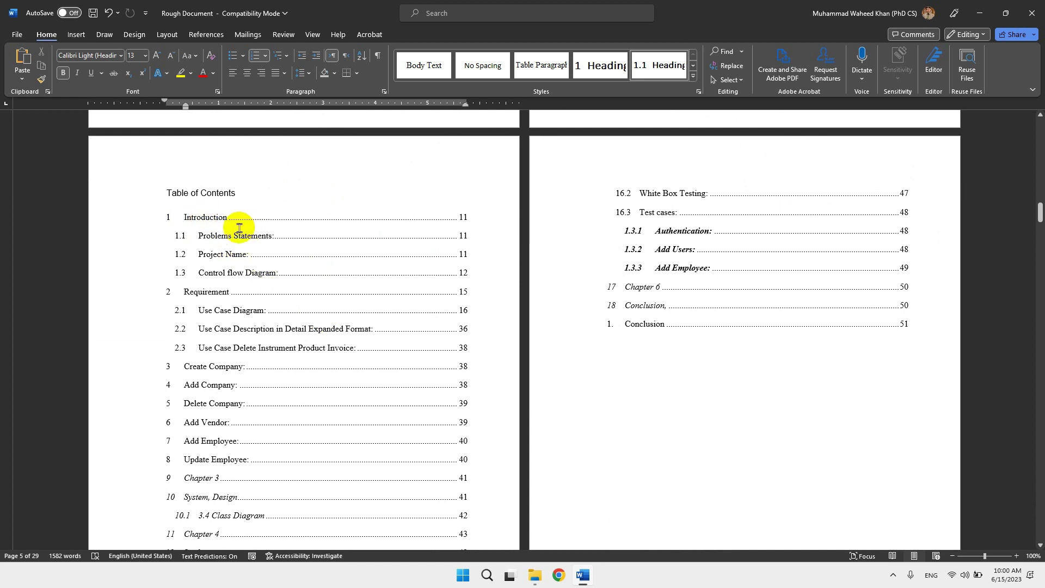
click(217, 219)
click(220, 237)
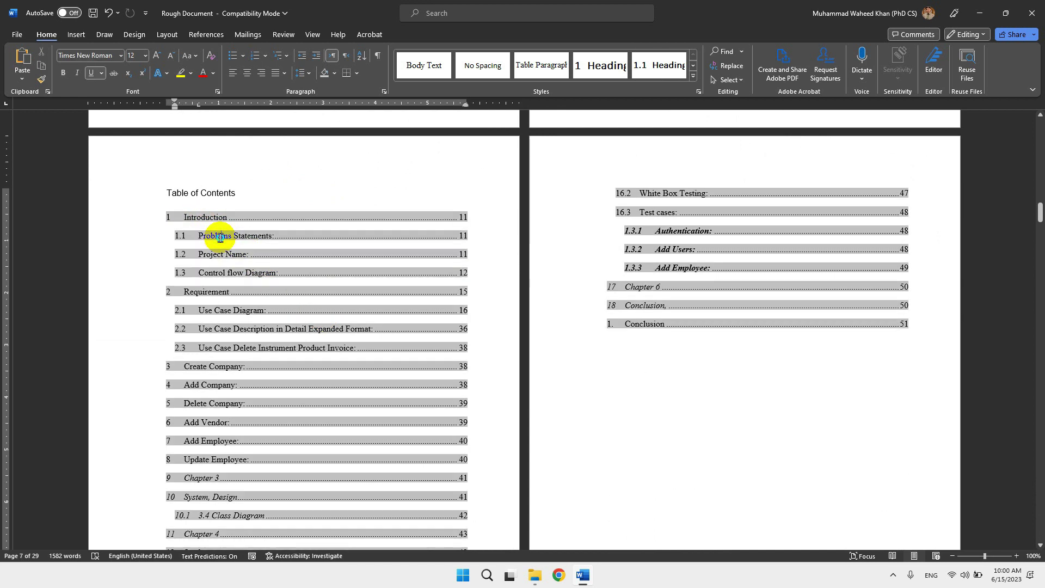
right_click(266, 326)
click(306, 416)
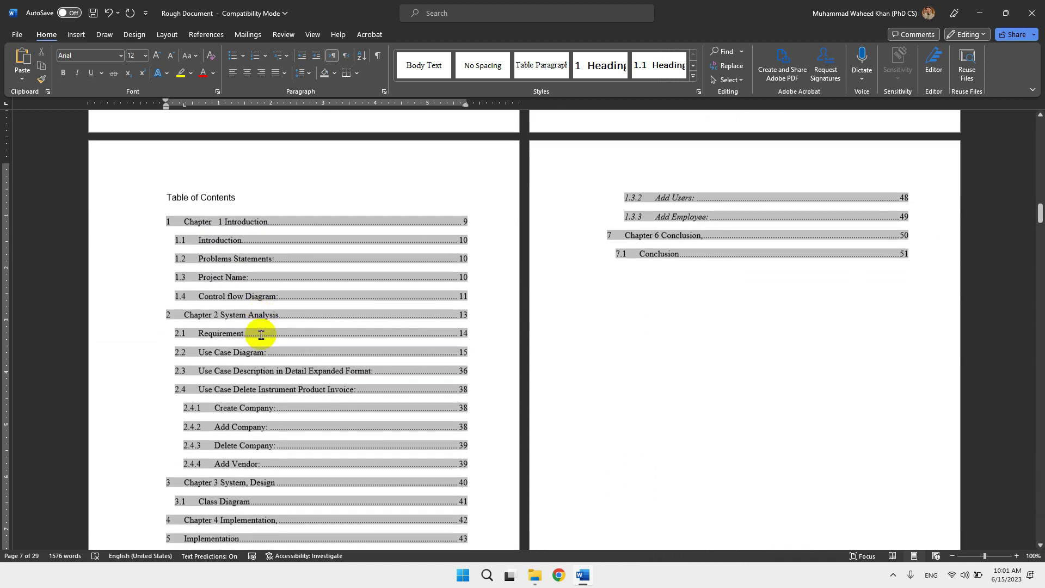
Open the options of a custom table of contents for the existing table.
scroll(261, 332, down, 3)
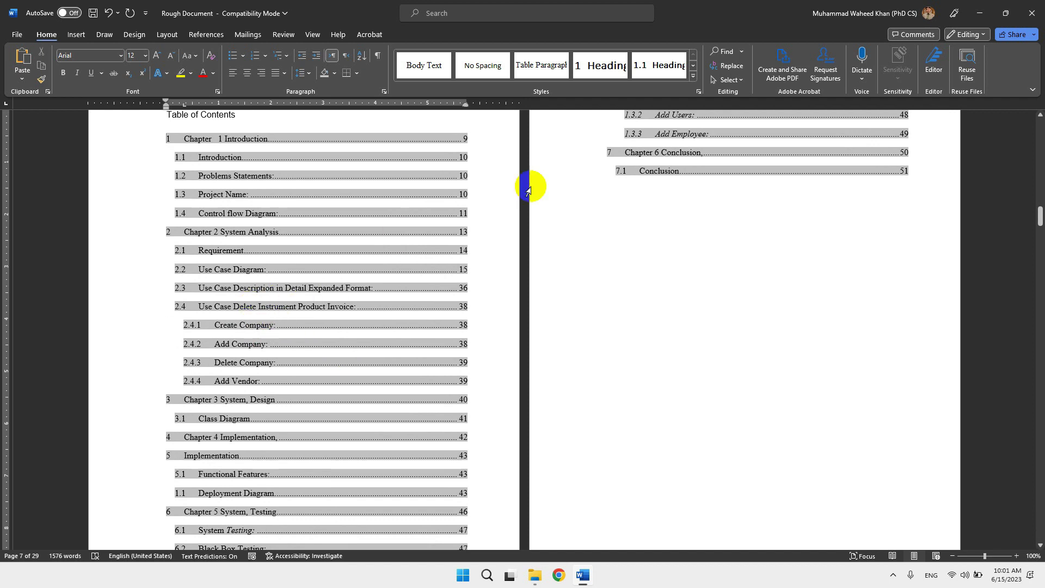
scroll(337, 297, up, 1)
scroll(338, 297, up, 20)
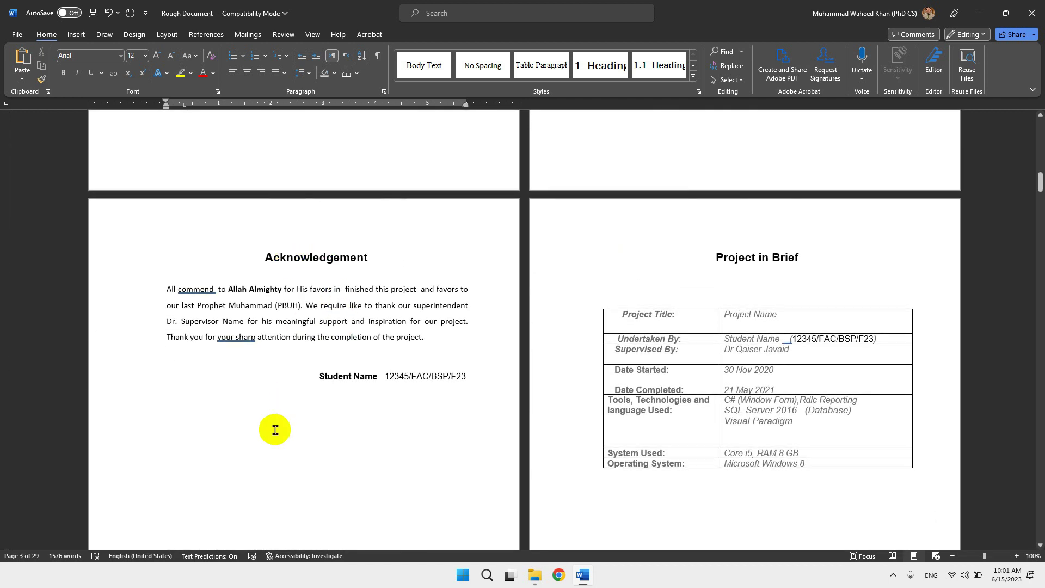
scroll(272, 435, down, 20)
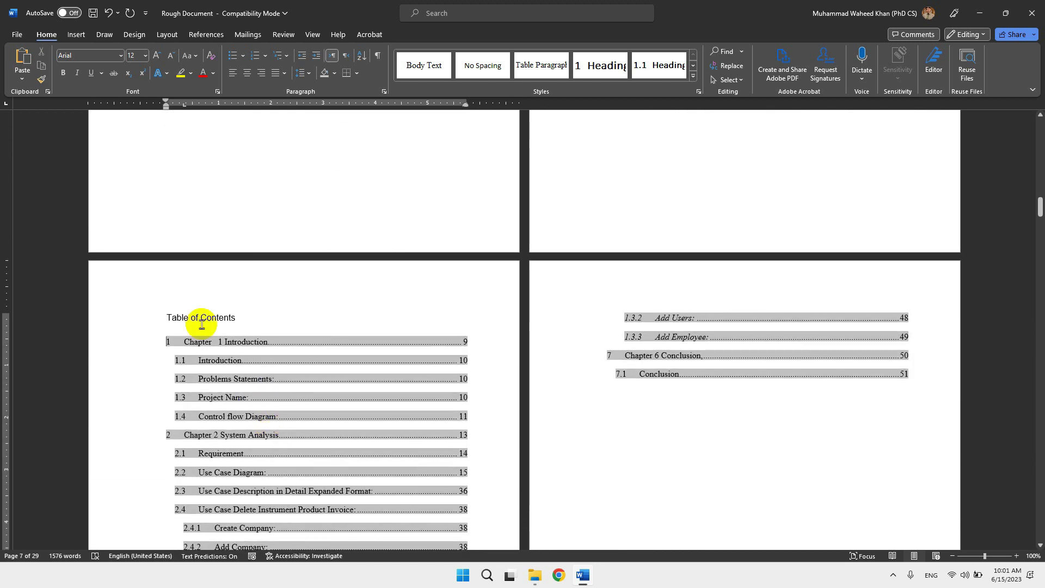
click(206, 34)
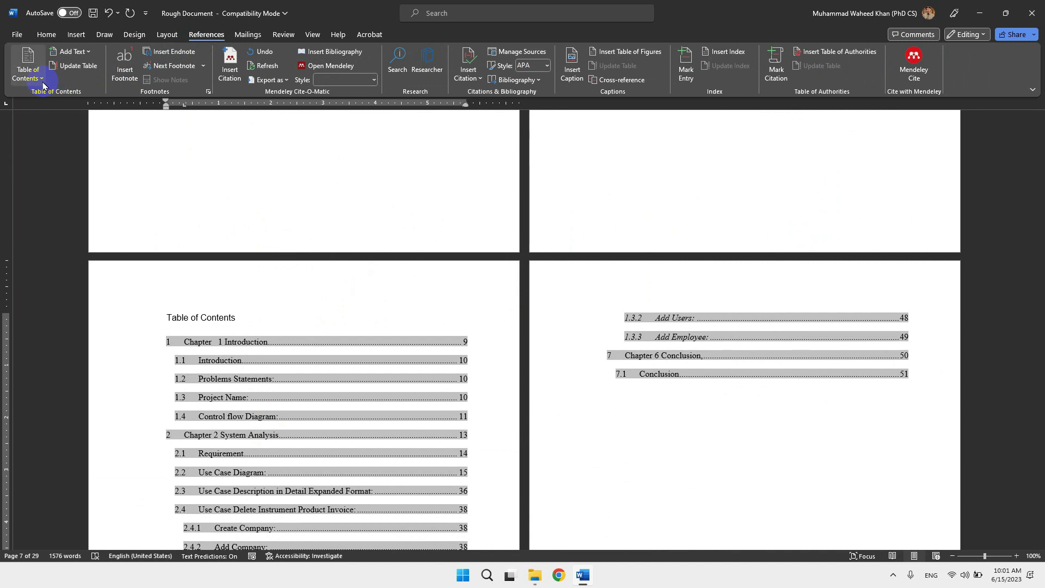
click(28, 70)
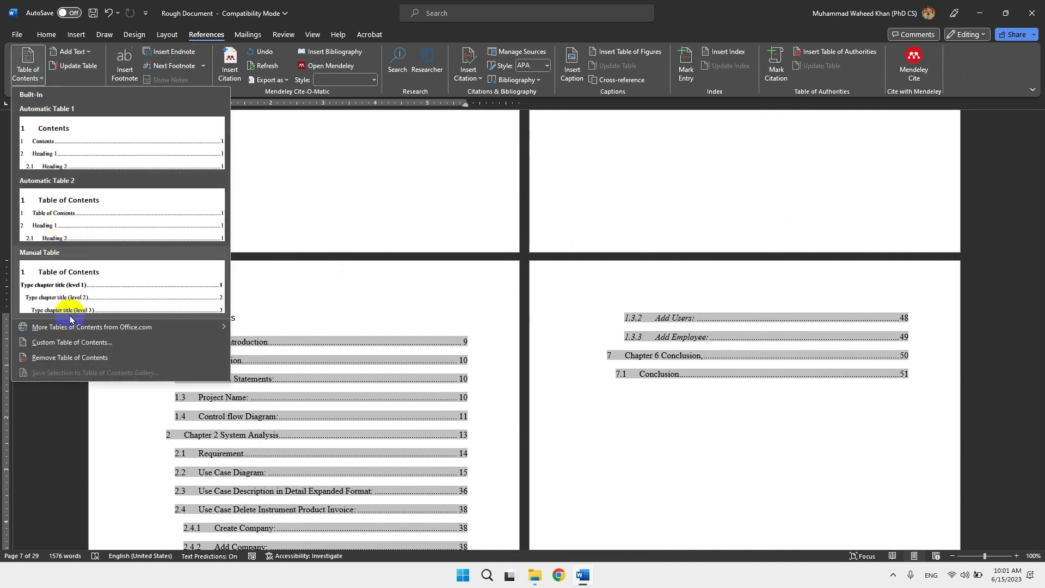
click(73, 342)
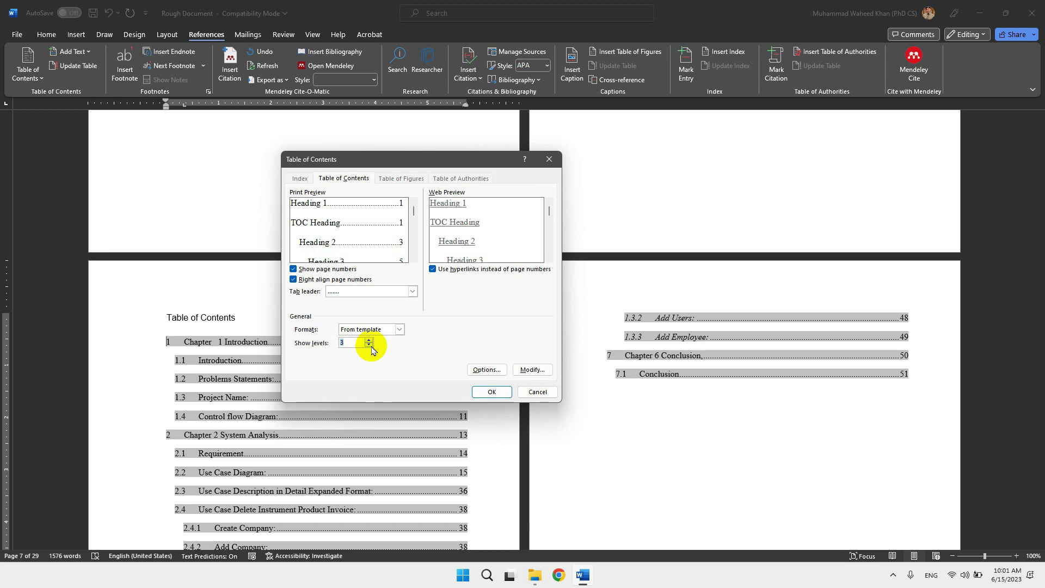
click(477, 371)
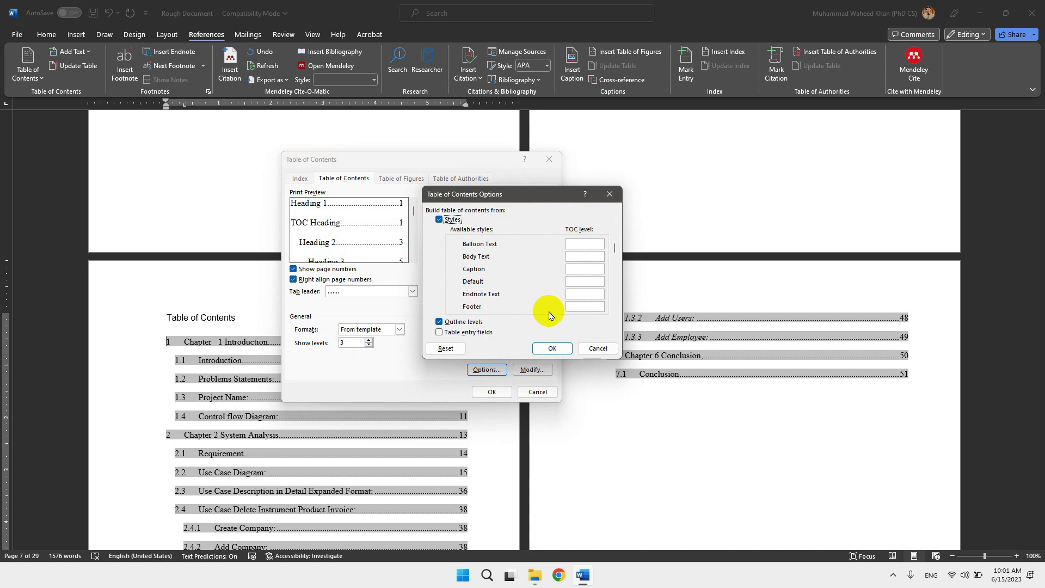
Include the Preliminary Heading style in the table of contents at TOC level 1.
click(614, 313)
click(614, 312)
click(614, 312)
click(614, 312)
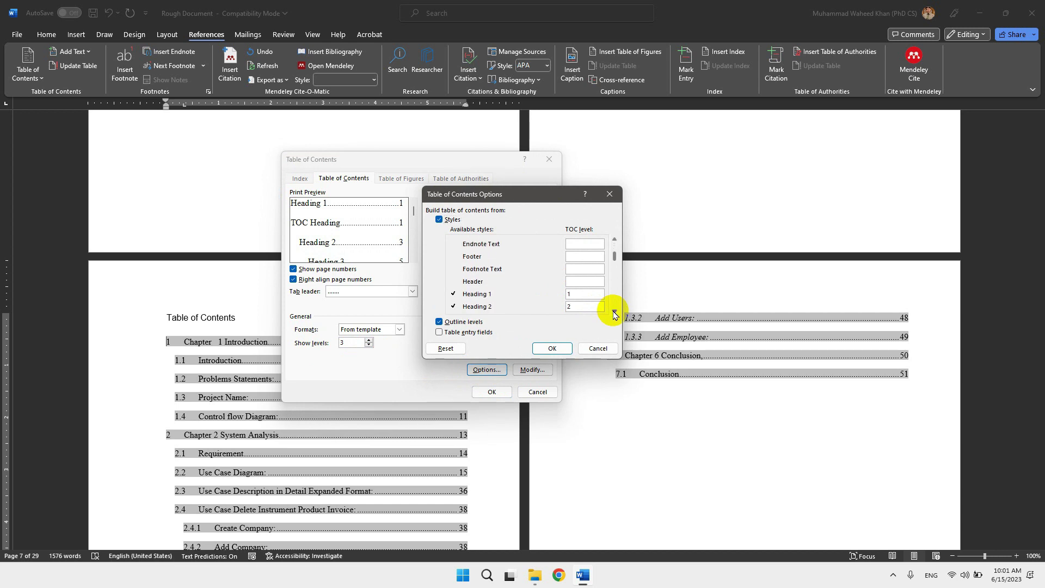
click(614, 312)
click(614, 312)
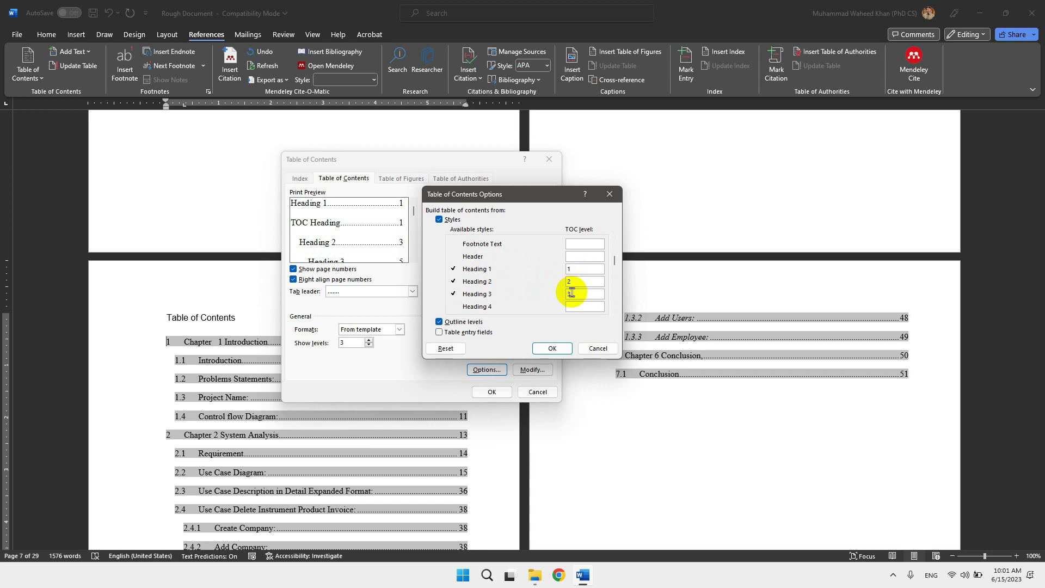
click(613, 313)
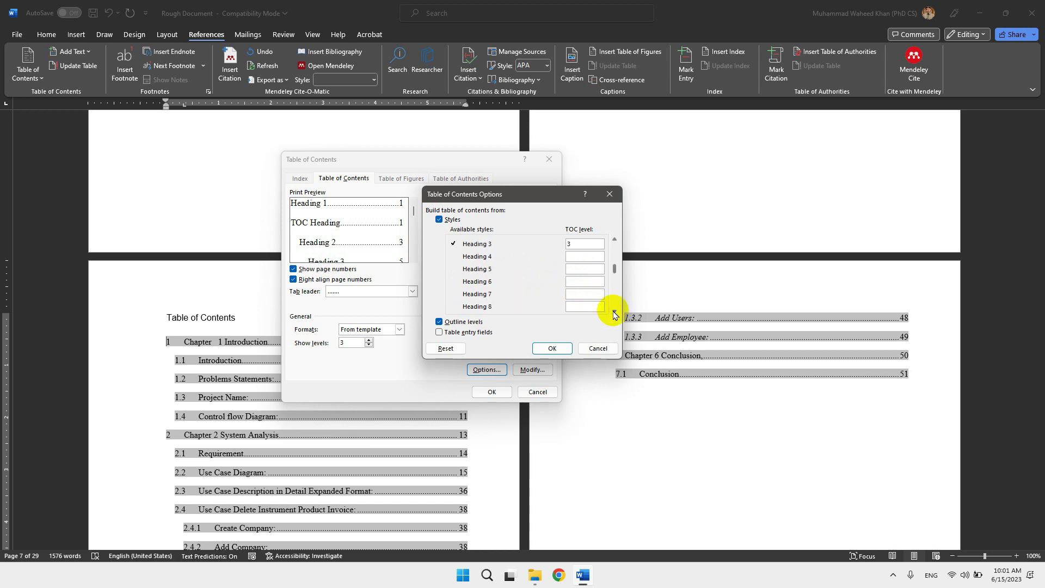
click(614, 312)
click(614, 312)
click(614, 313)
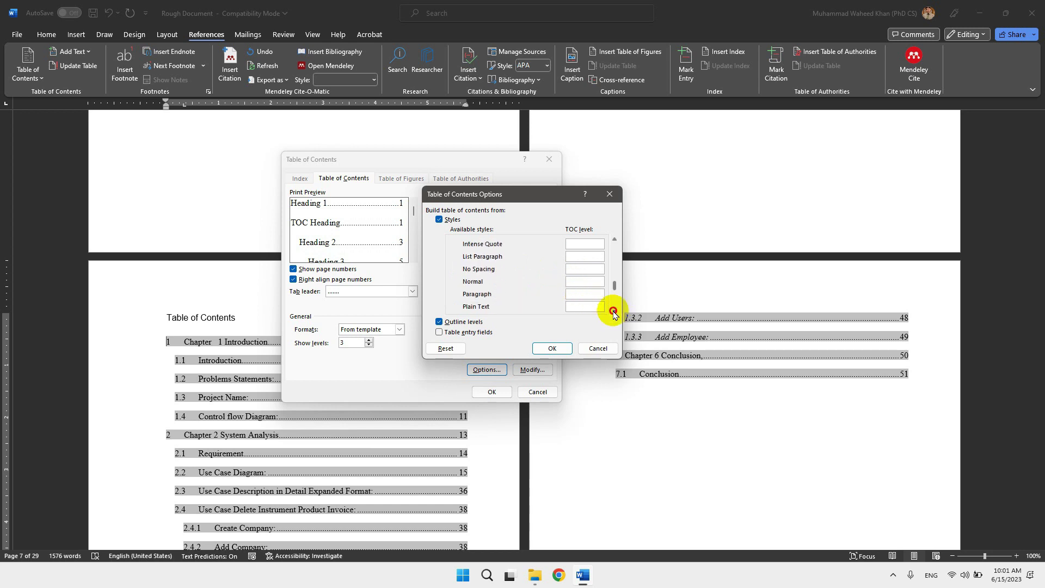
click(614, 313)
click(614, 313)
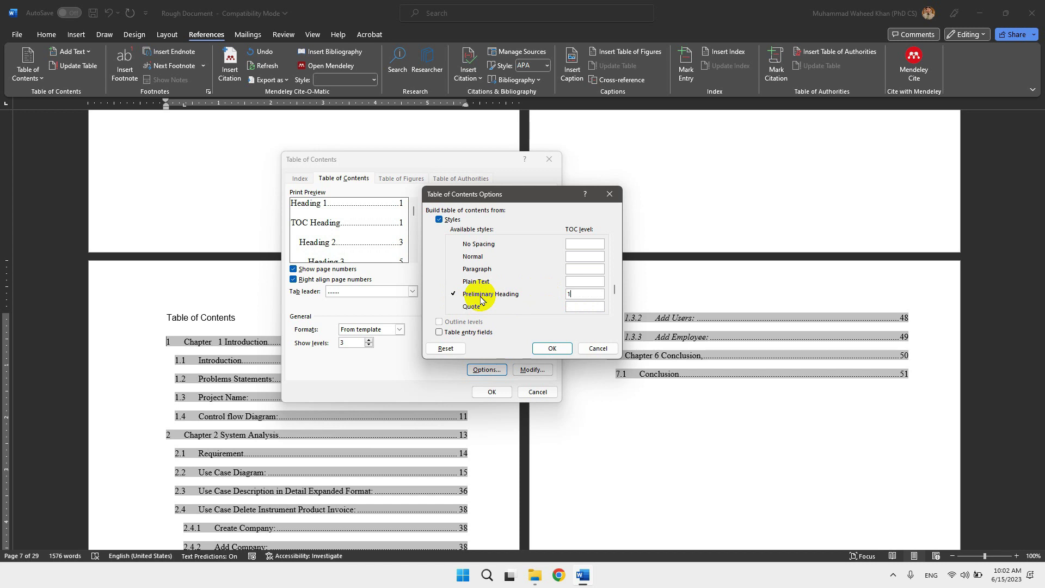
Apply the table of contents options and replace the existing table of contents.
click(547, 351)
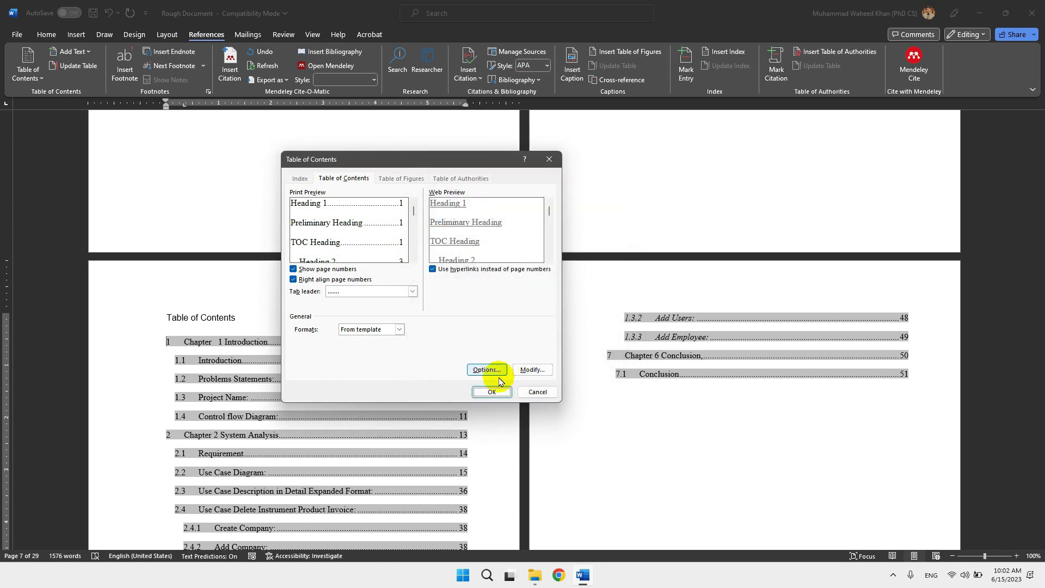
click(491, 392)
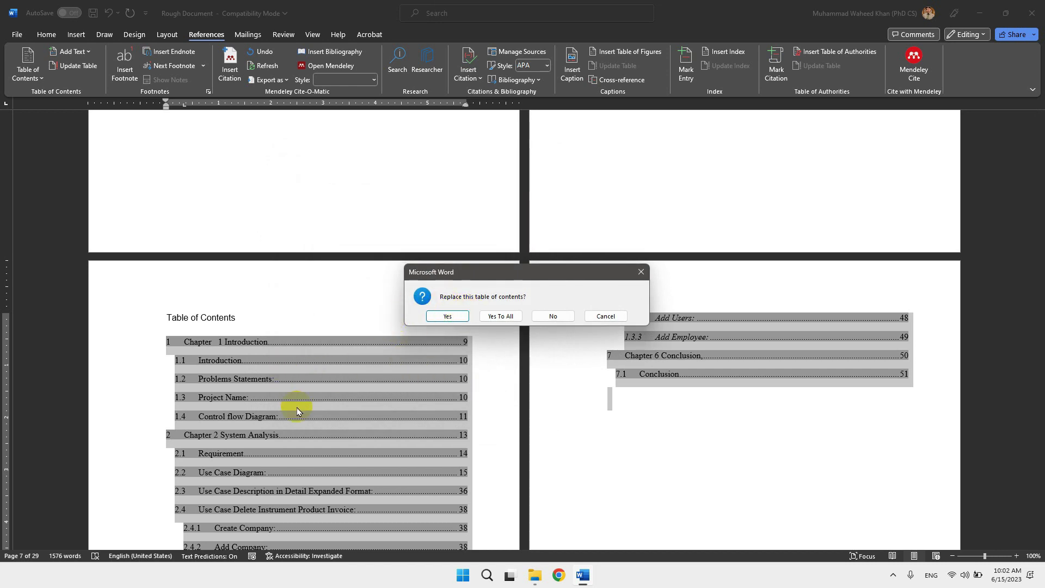
click(494, 319)
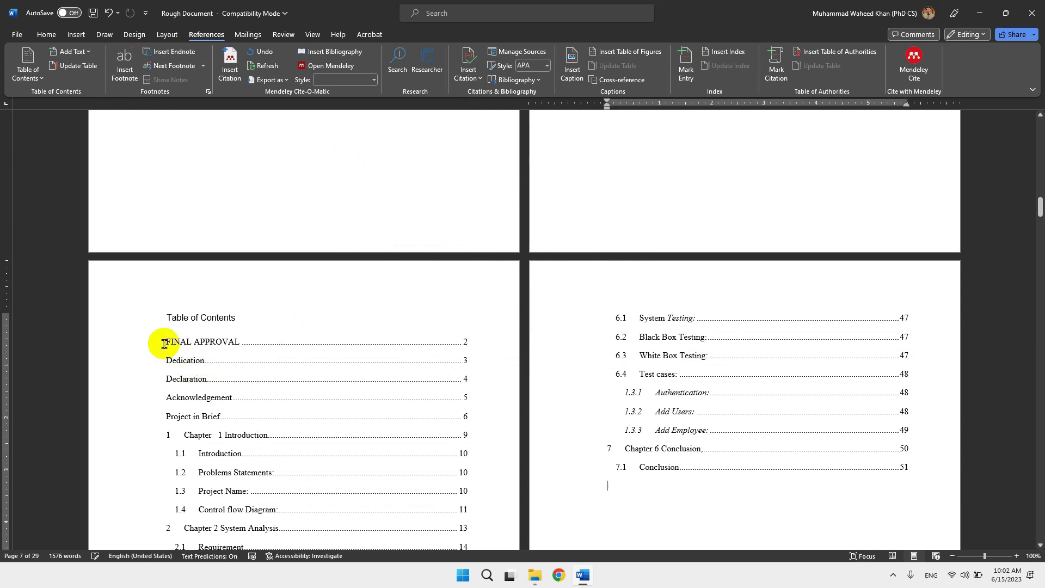
Follow the FINAL APPROVAL entry in the table of contents to its heading page.
mouse_move(164, 343)
mouse_down()
mouse_move(246, 376)
mouse_move(243, 396)
mouse_up()
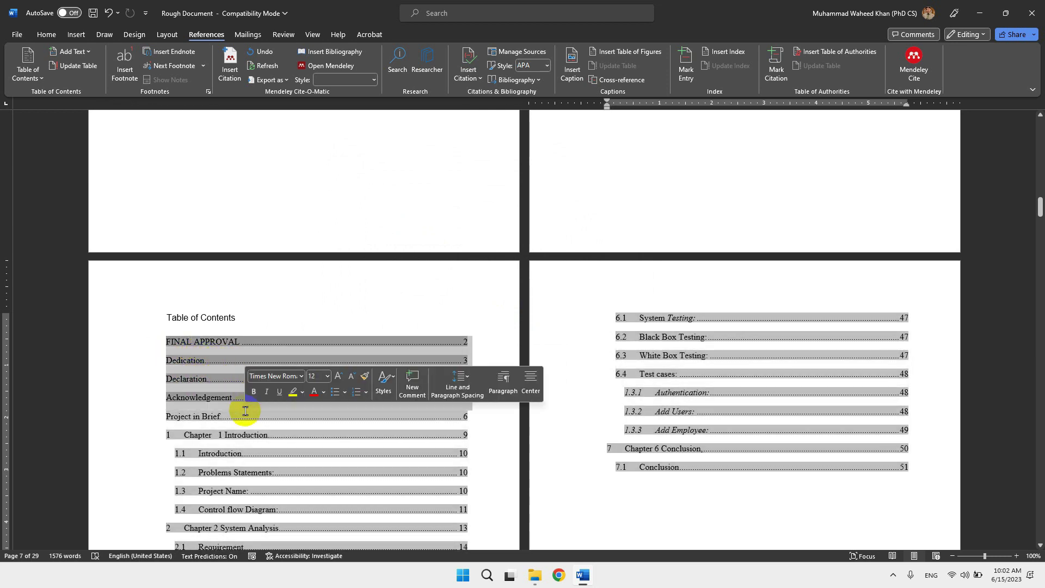
click(248, 416)
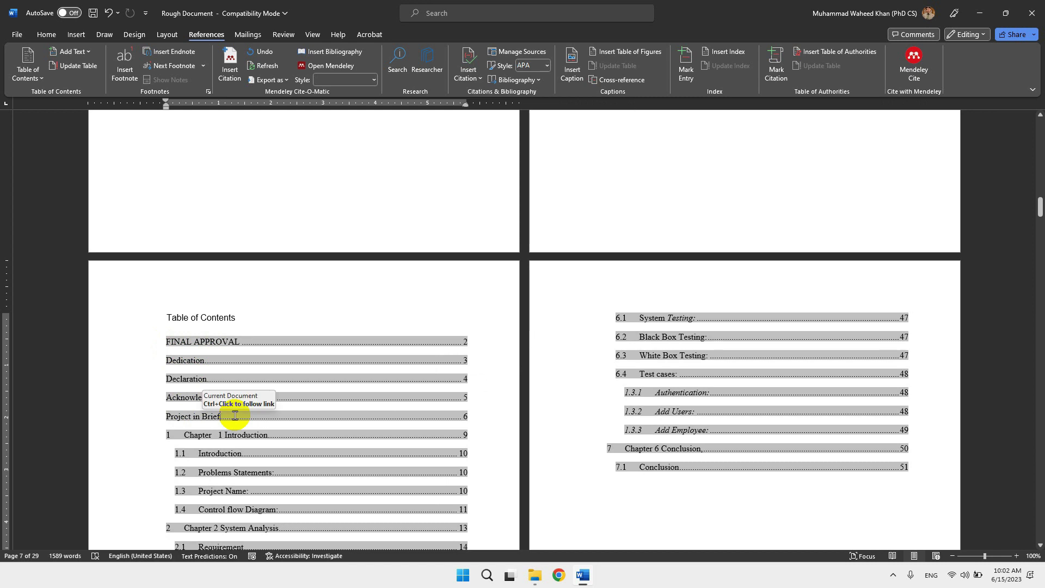
ctrl+click(196, 343)
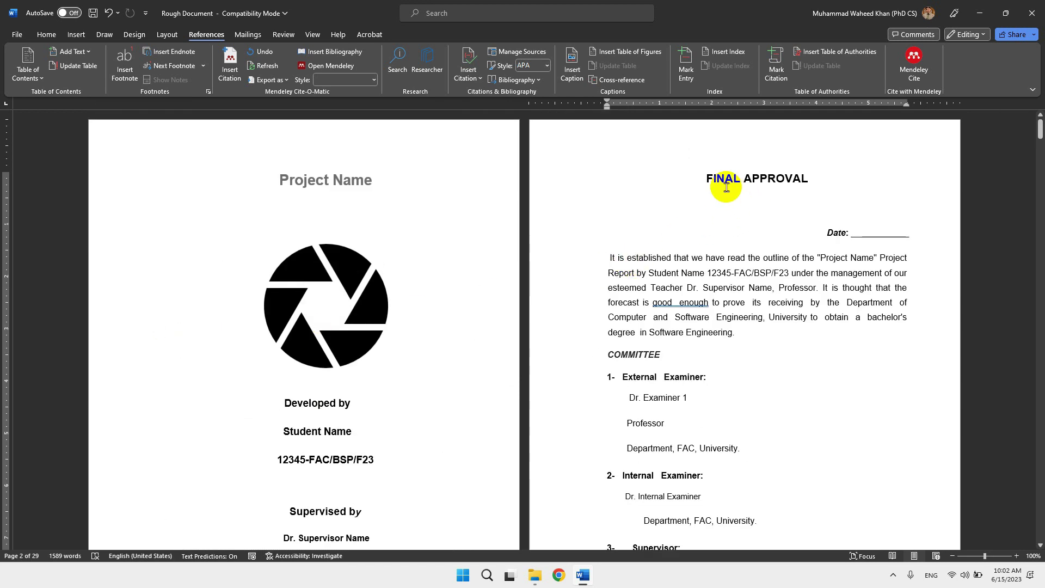
Change the case of the FINAL APPROVAL heading to Capitalize Each Word.
drag(701, 176, 787, 182)
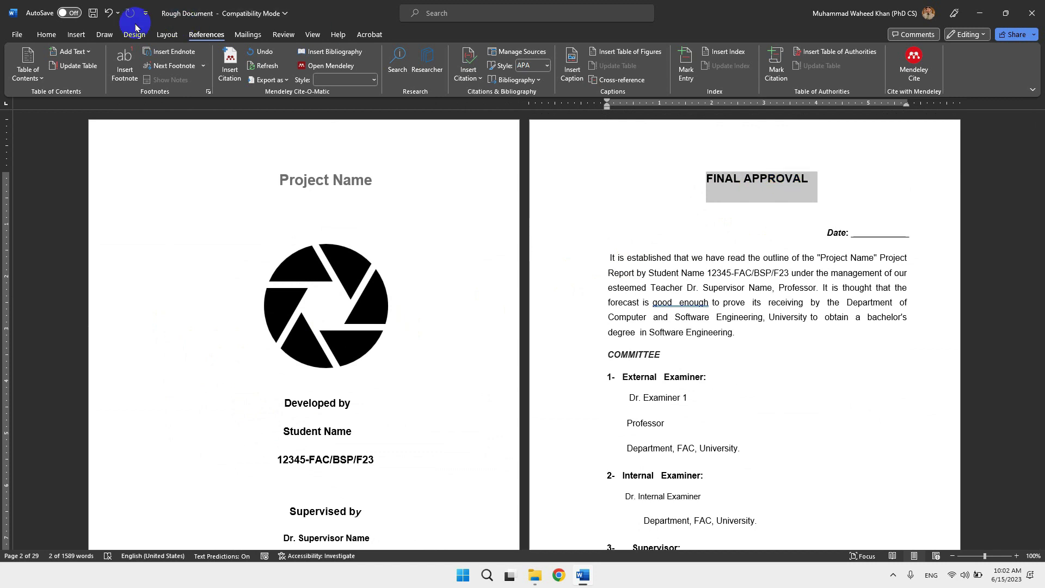
click(46, 34)
click(190, 55)
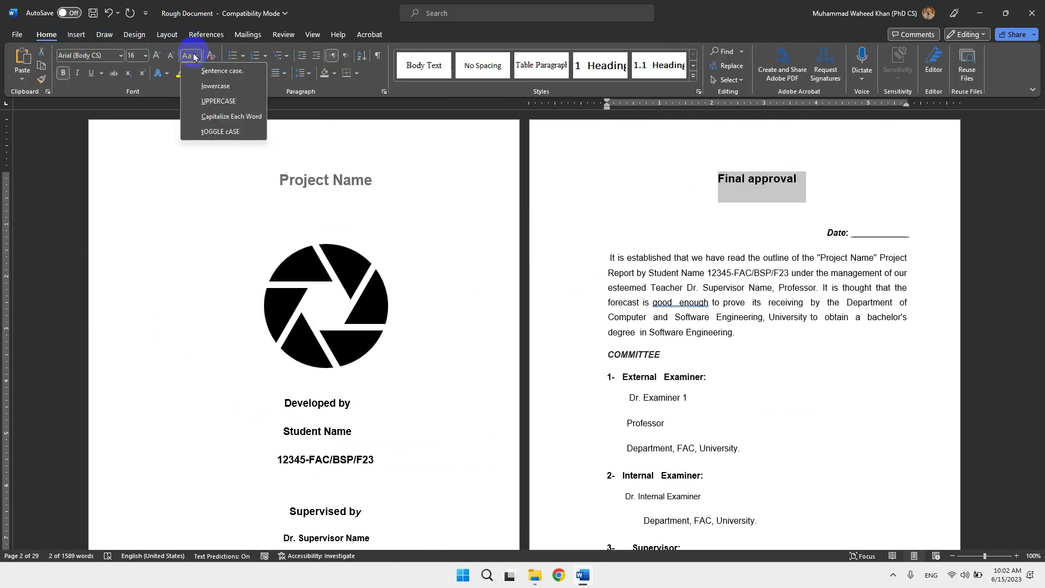
click(217, 117)
Update the entire table of contents to pick up the recapitalized Final Approval heading.
scroll(495, 357, down, 20)
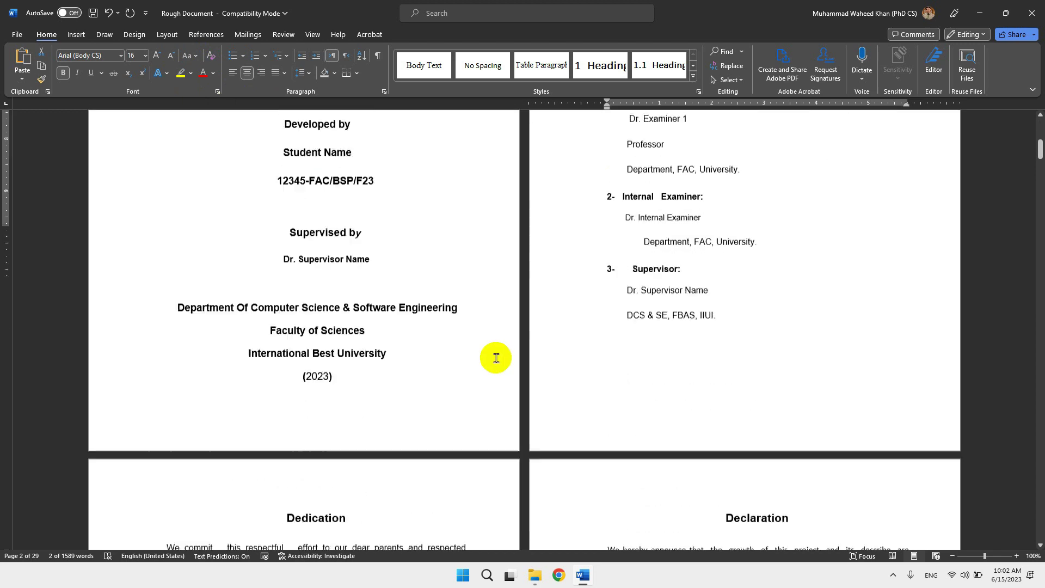
scroll(496, 358, down, 6)
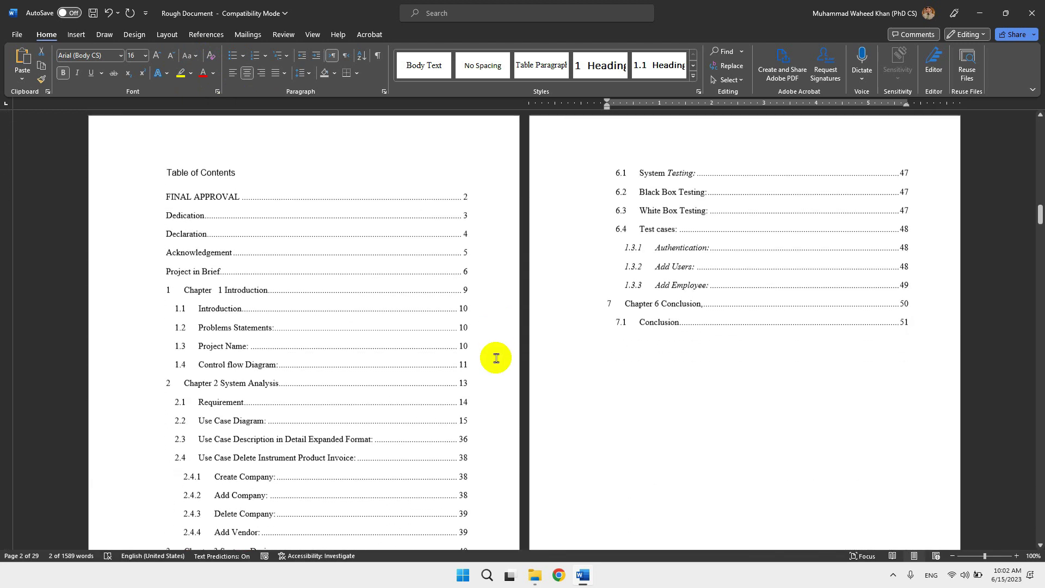
click(321, 260)
right_click(321, 260)
click(362, 356)
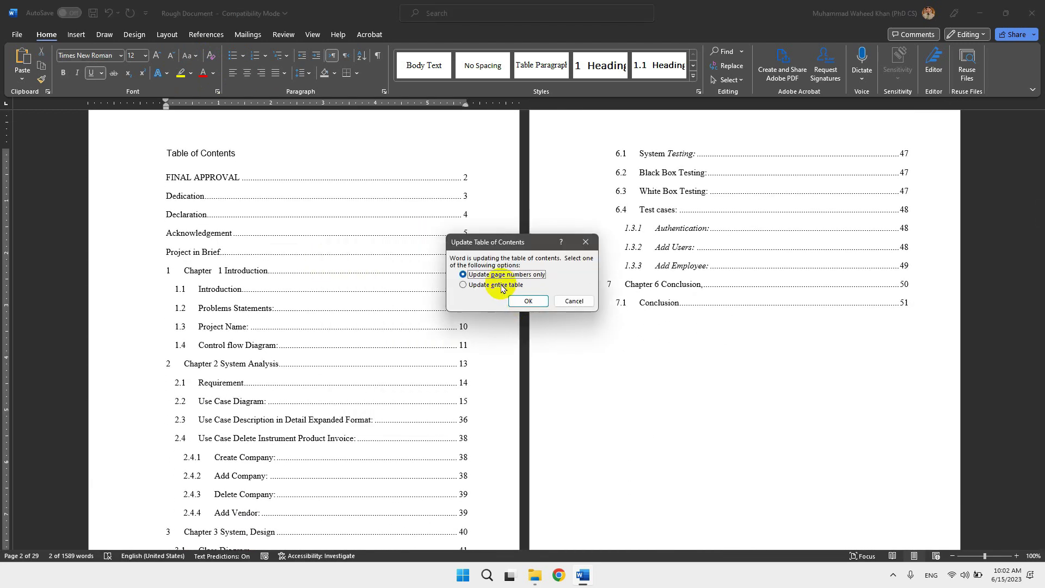
click(496, 286)
click(526, 300)
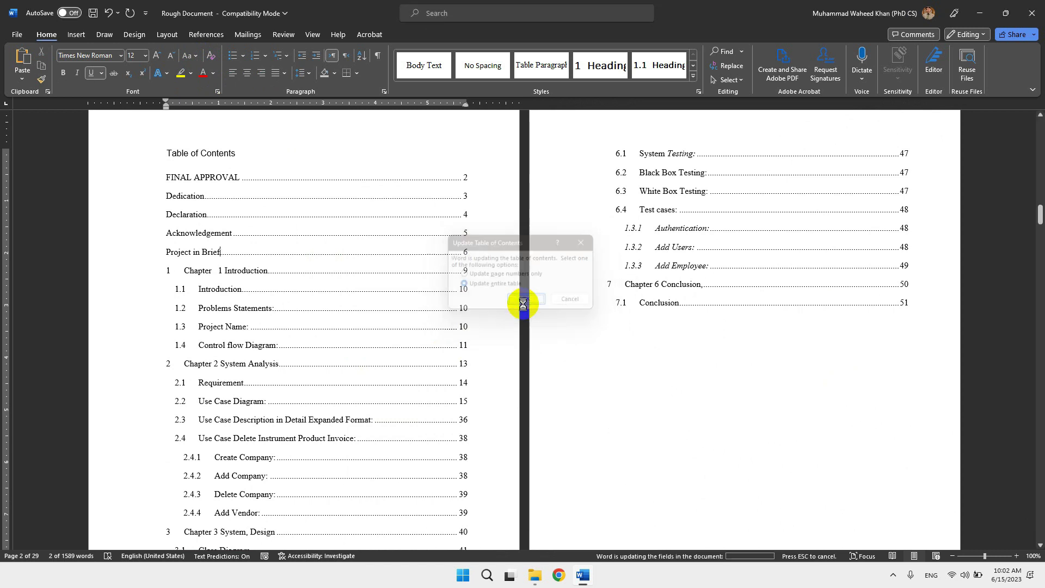
Look over the refreshed table of contents, then start another field update with the entire table option selected.
click(168, 178)
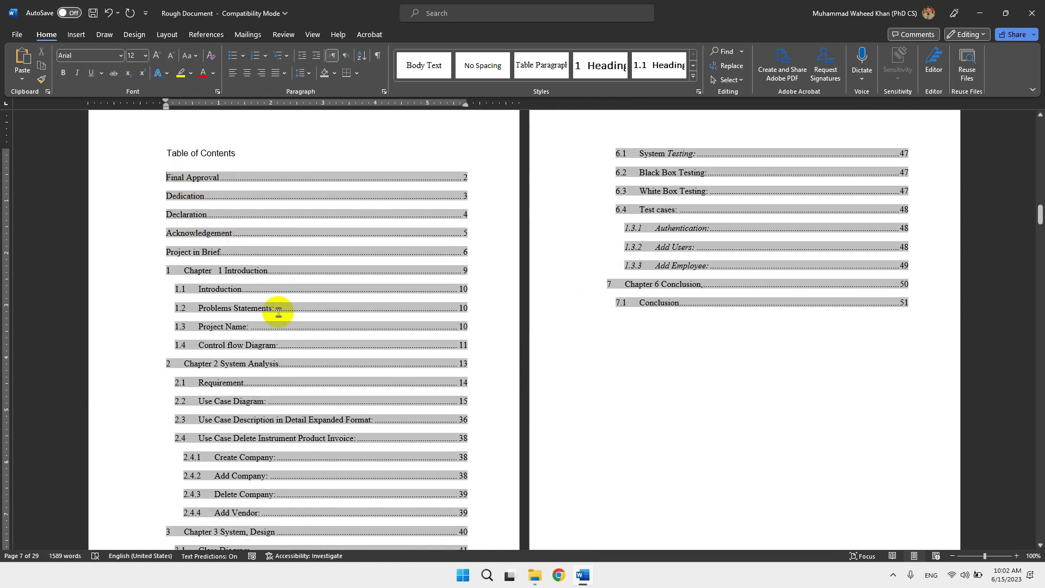
scroll(276, 311, down, 6)
scroll(279, 311, up, 8)
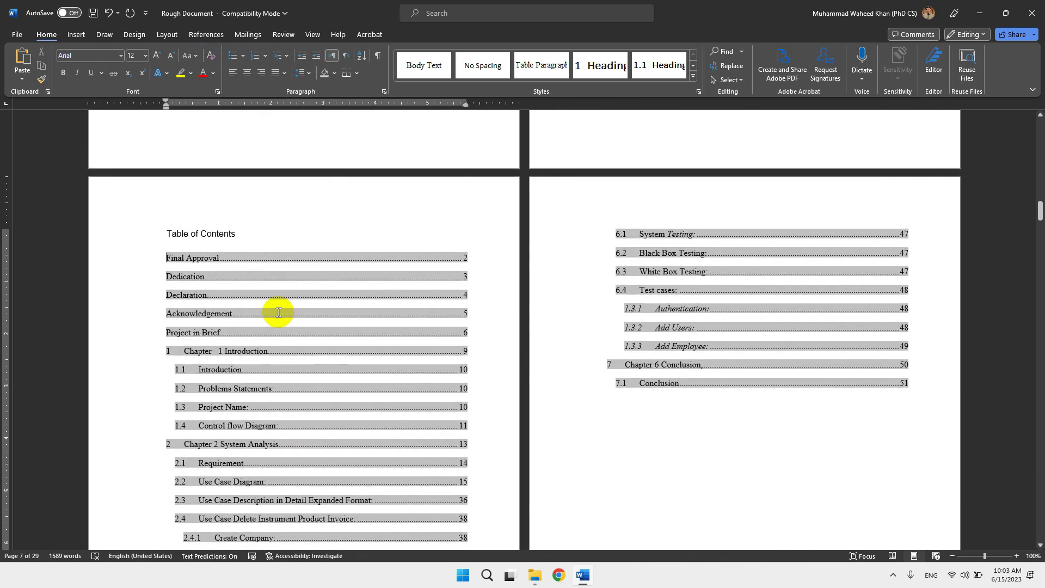
right_click(233, 308)
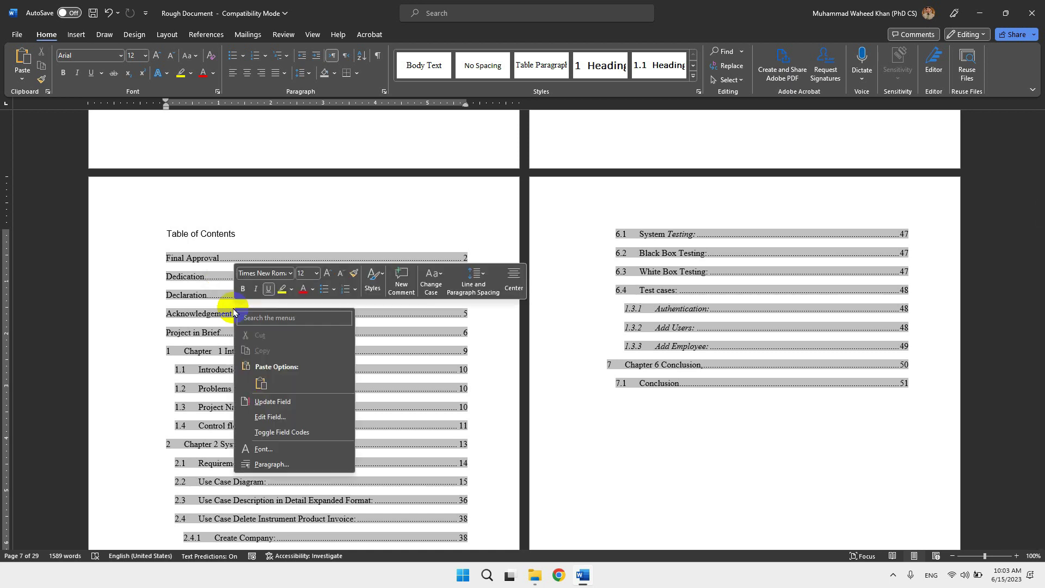
click(268, 402)
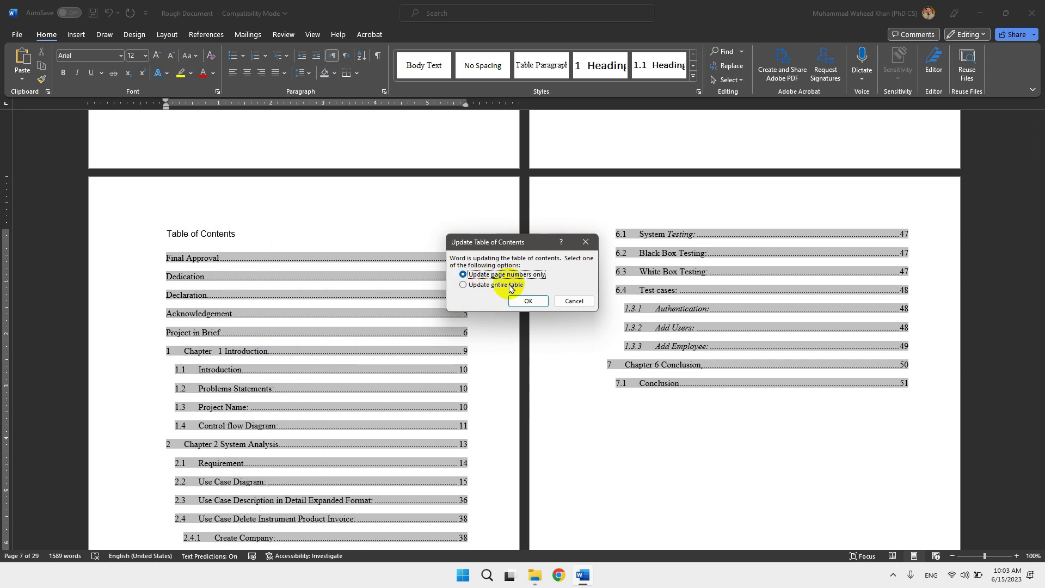
click(478, 291)
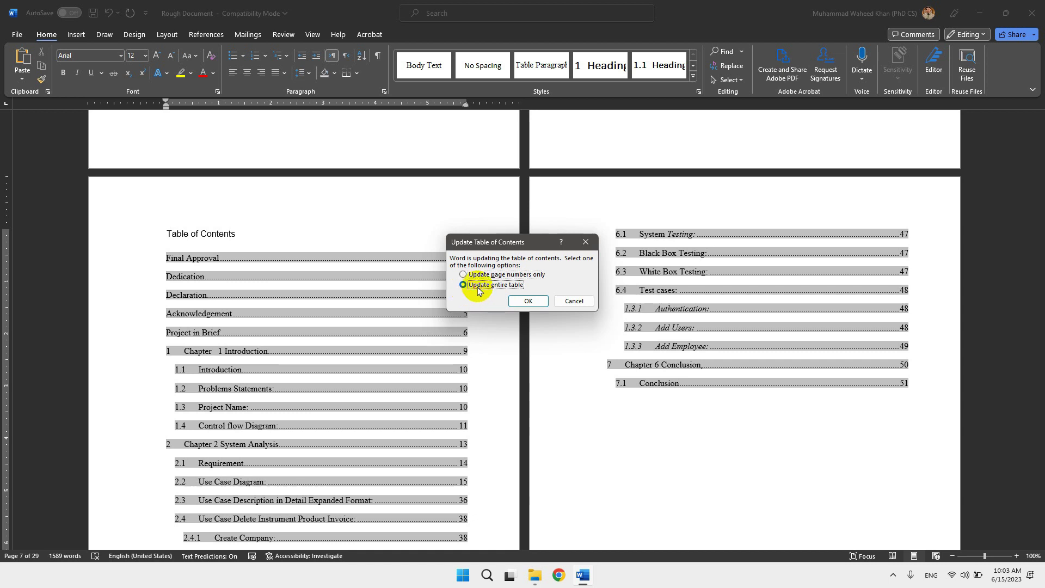